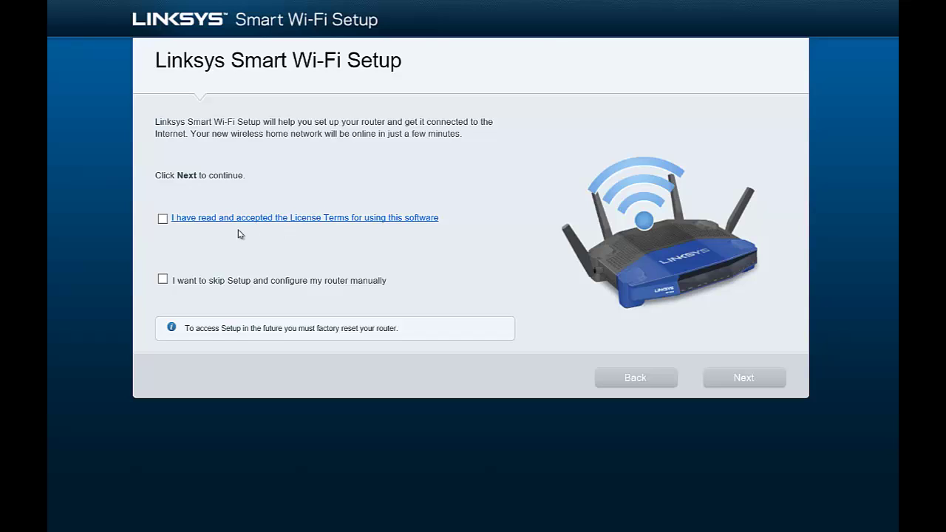
- Accept the Linksys Smart Wi-Fi software license terms
left_click(162, 219)
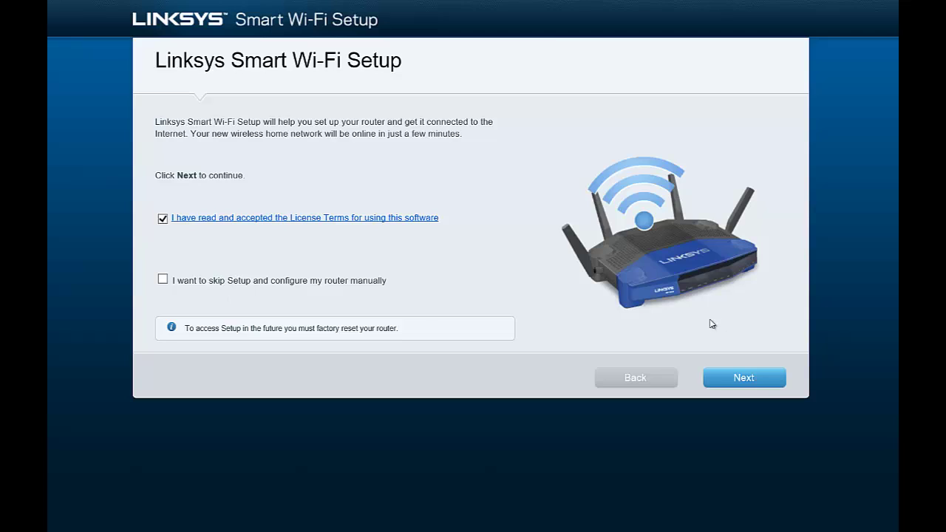
- Advance to the router updates page, leaving automatic future updates enabled
left_click(744, 380)
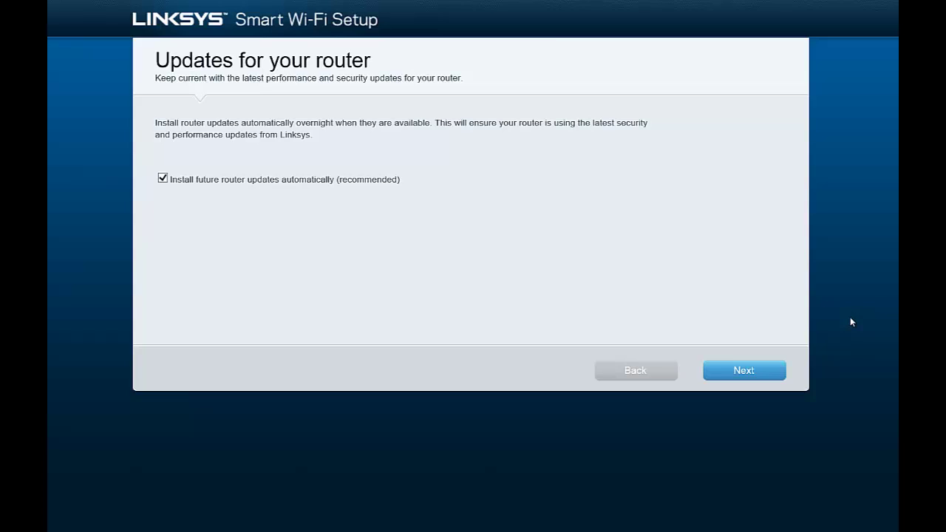
- Move past the updates page and apply network name Linksys07867 with its suggested Wi-Fi password
left_click(745, 371)
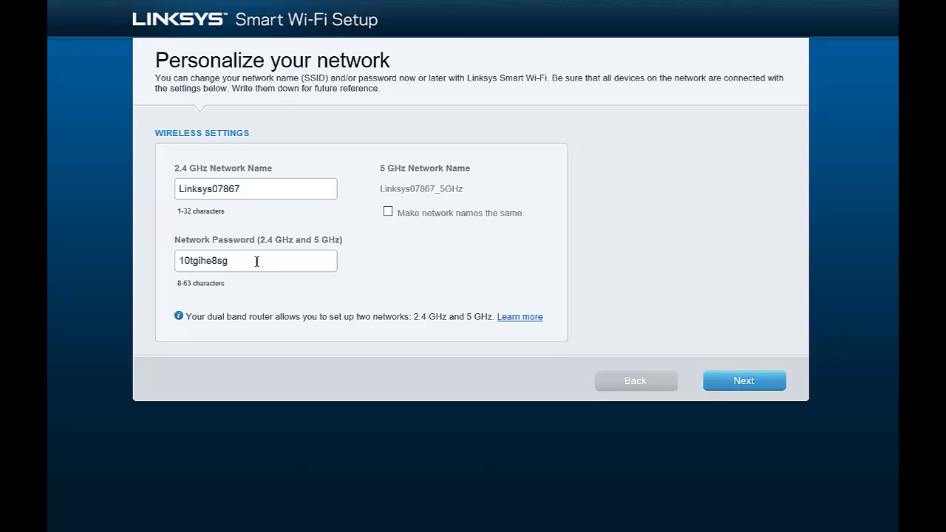
left_click(742, 383)
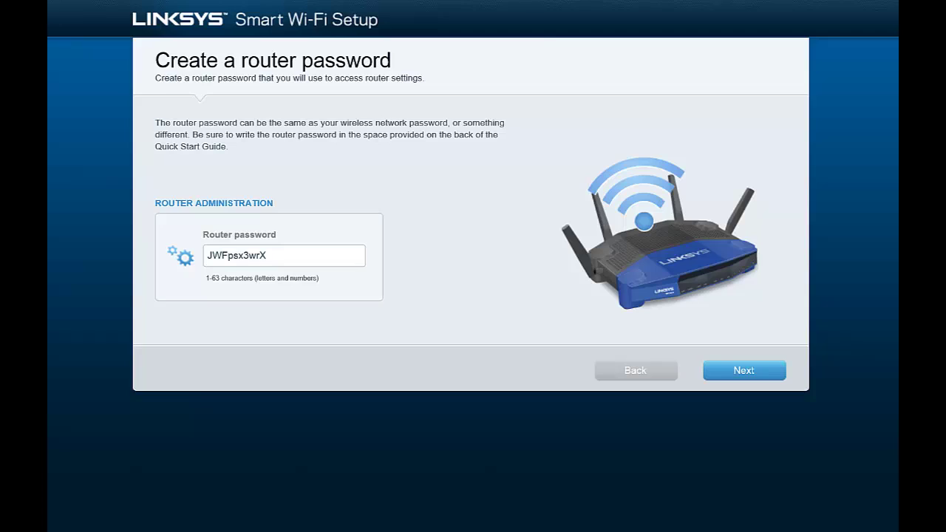
- Replace the prefilled router admin password with a new password and confirm it
left_click(301, 260)
double_click(254, 251)
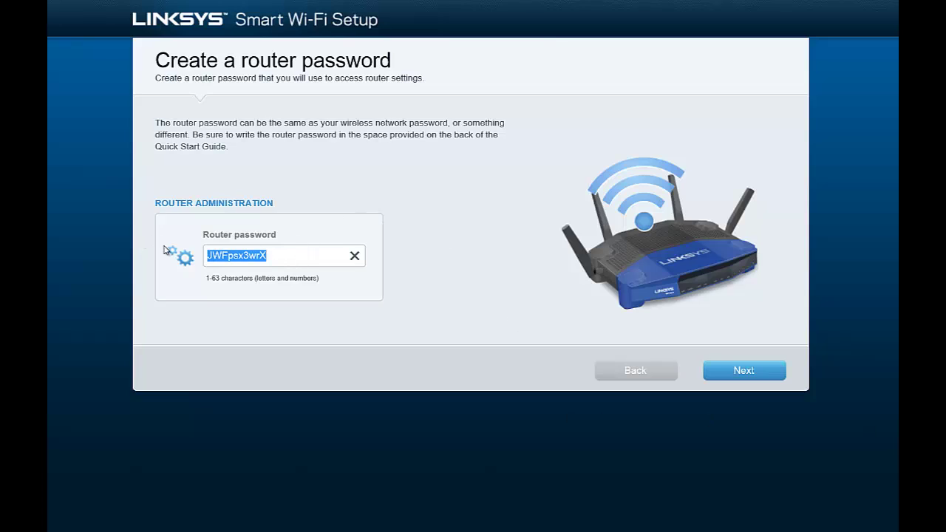
key("Return")
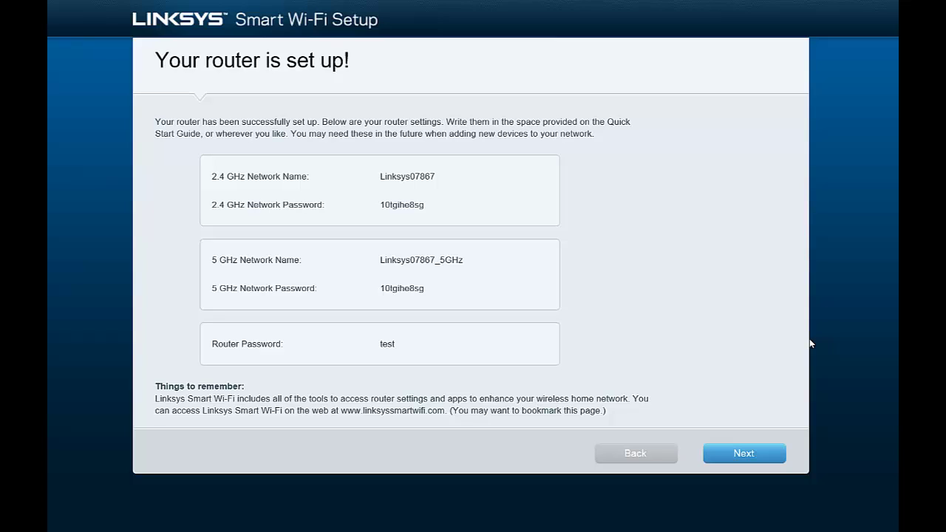
- Continue past the summary, choose 'No thanks' for a Smart Wi-Fi account, and finish setup
left_click(739, 455)
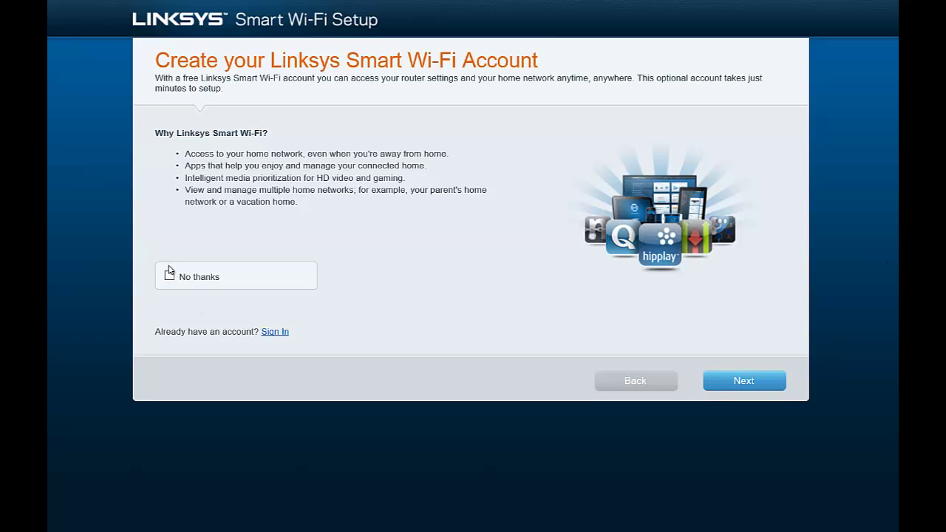
left_click(169, 276)
left_click(774, 382)
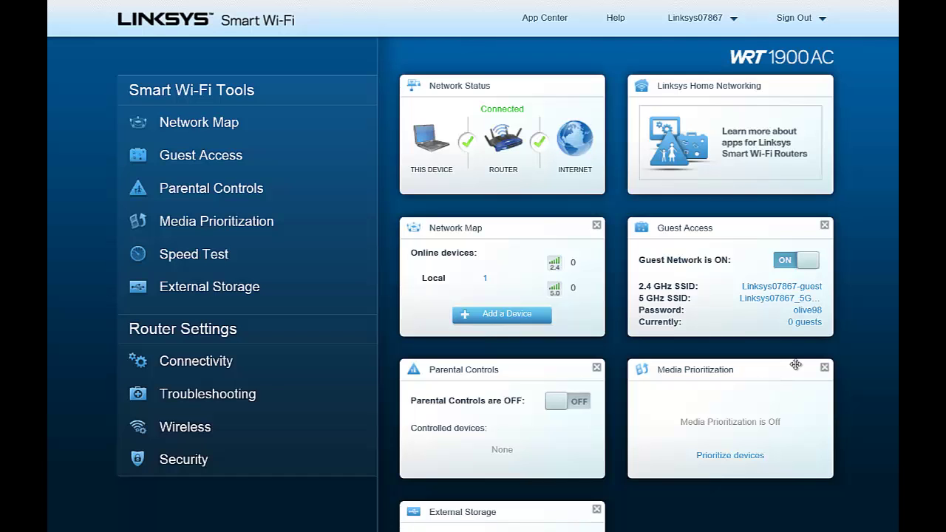
left_click(219, 126)
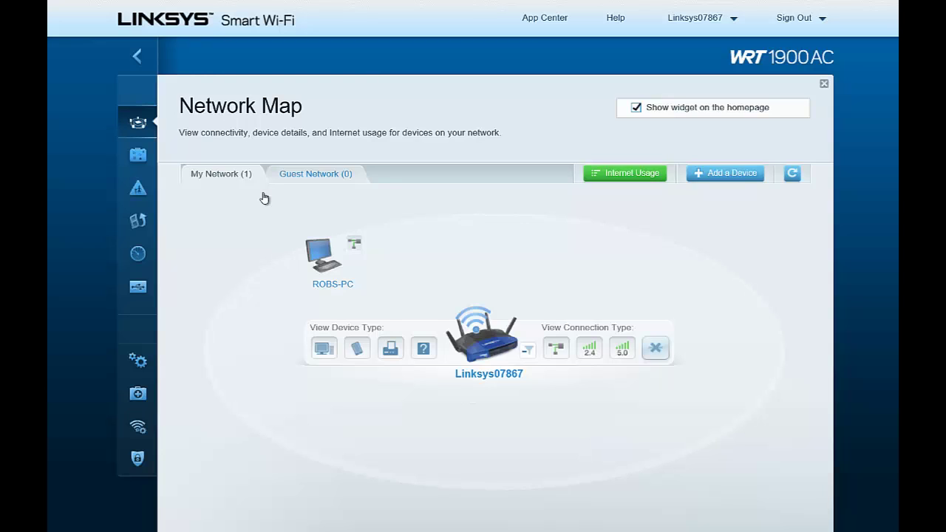
left_click(330, 269)
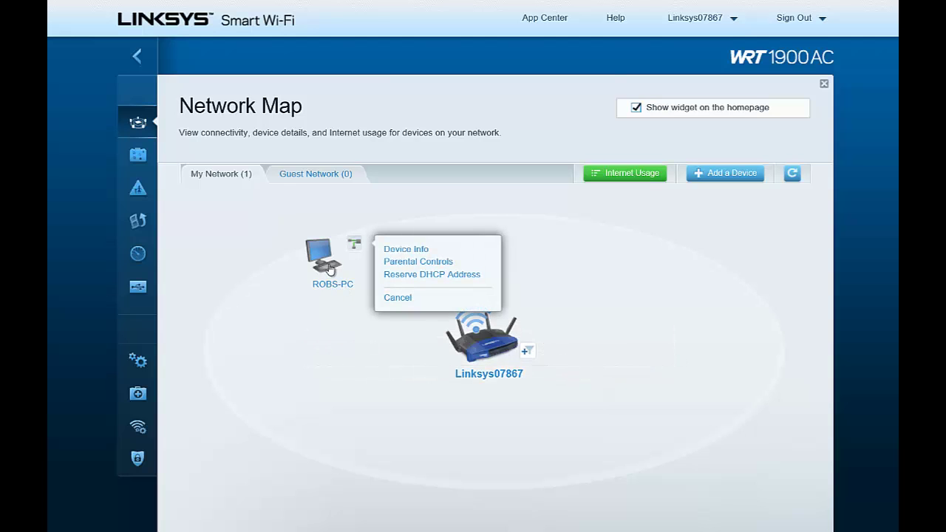
left_click(400, 249)
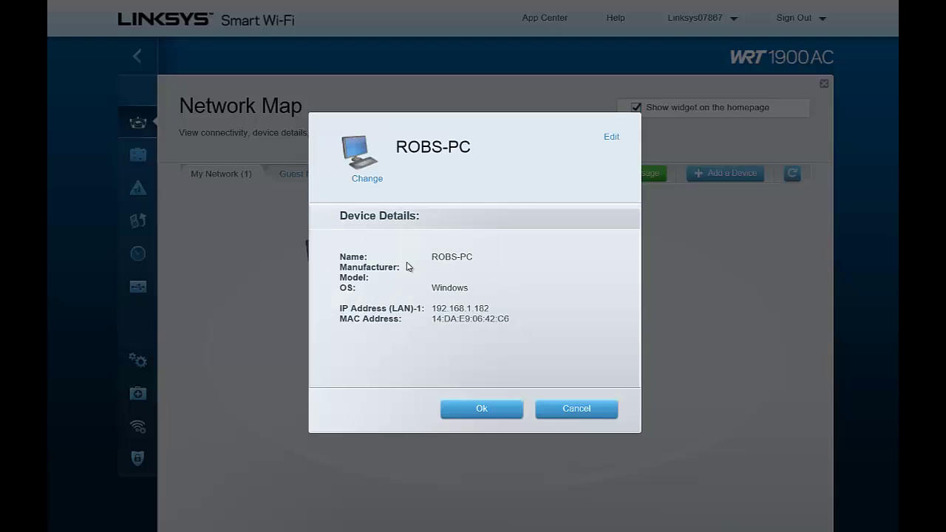
left_click(560, 404)
left_click(364, 252)
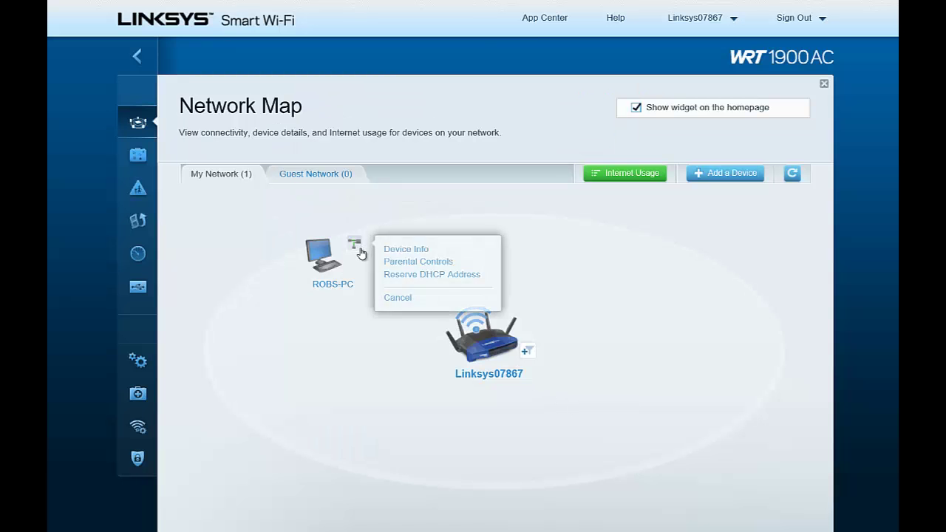
left_click(416, 262)
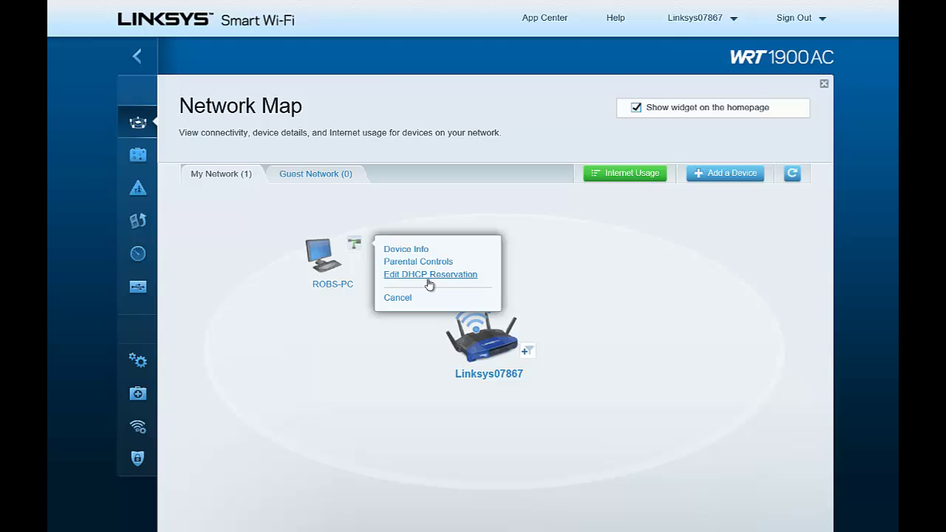
left_click(398, 297)
left_click(324, 175)
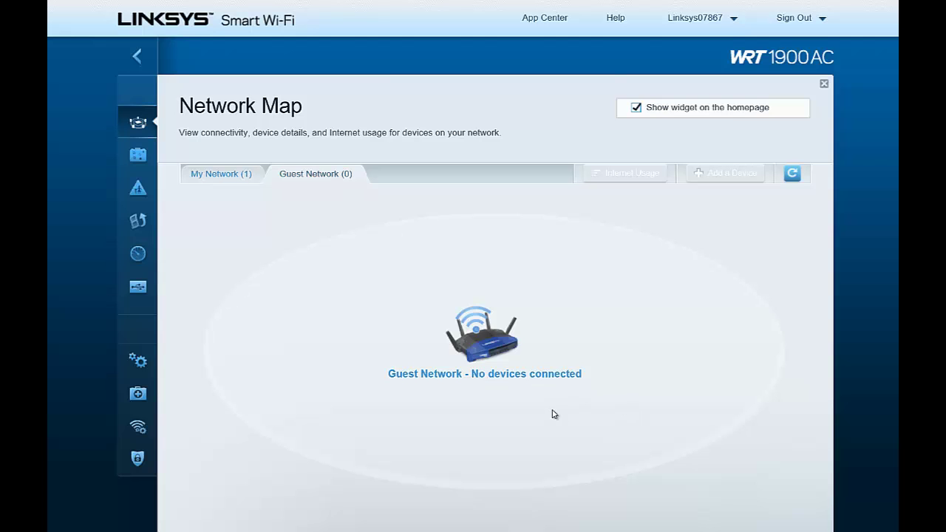
left_click(824, 83)
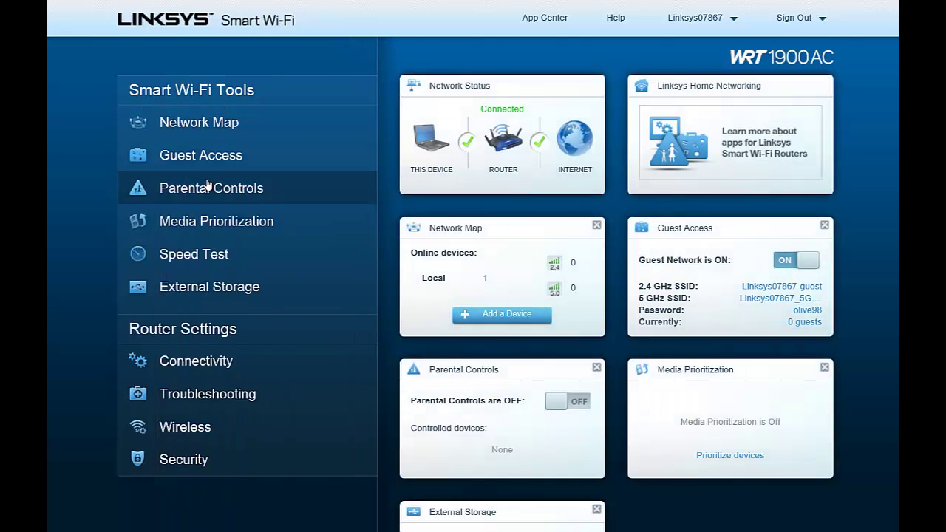
left_click(207, 187)
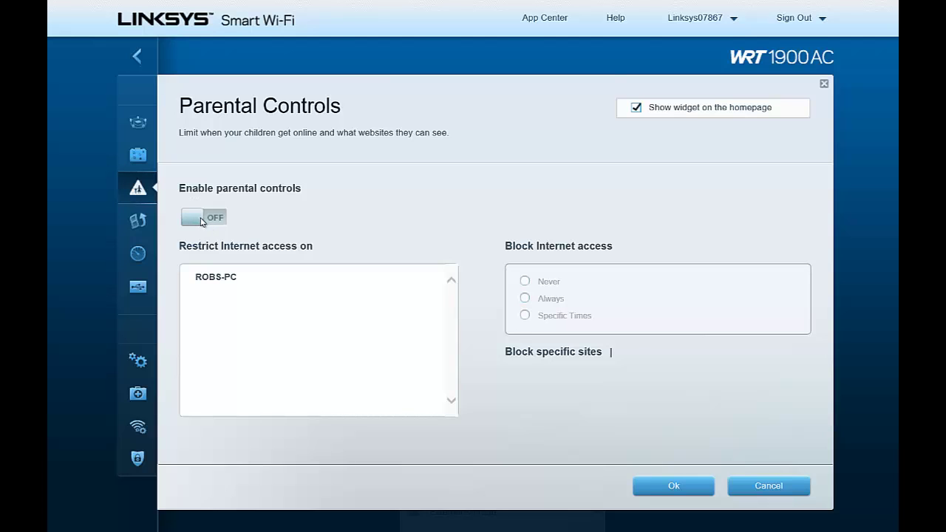
left_click(223, 220)
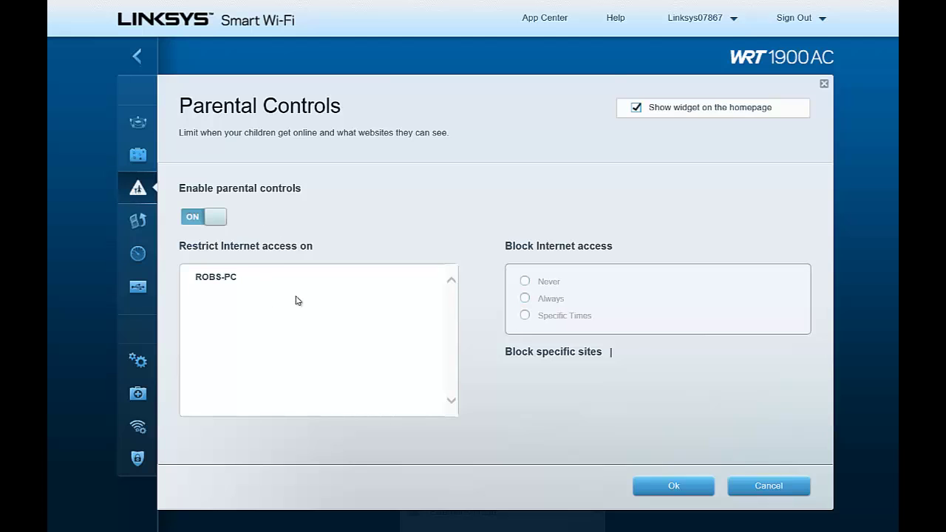
left_click(228, 283)
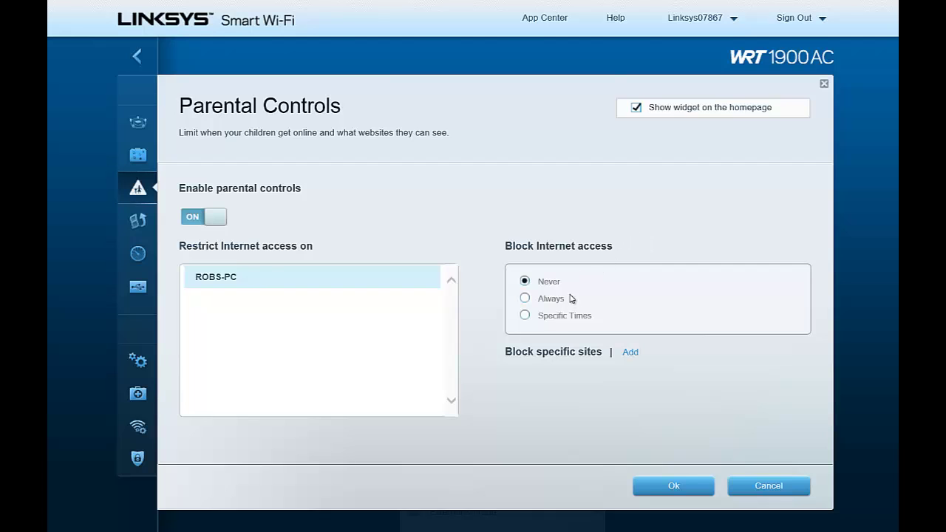
left_click(526, 299)
left_click(525, 281)
left_click(525, 316)
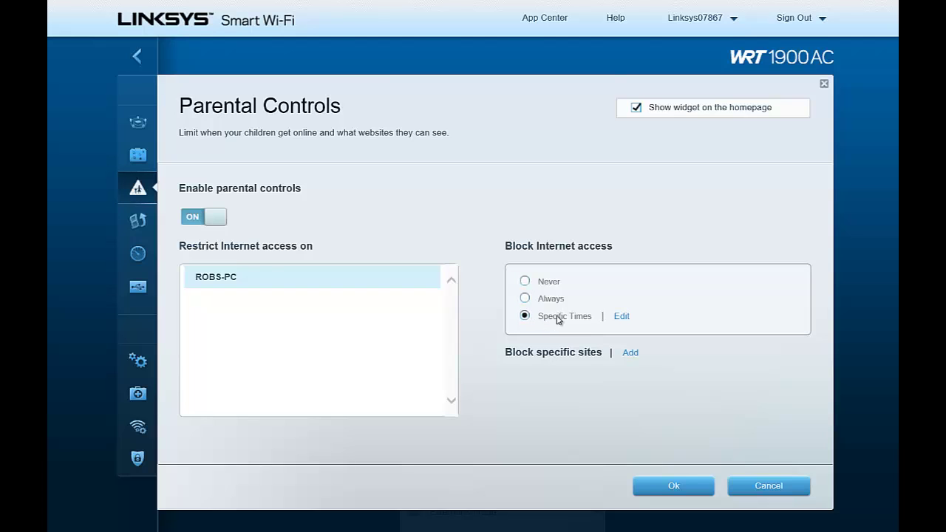
left_click(623, 318)
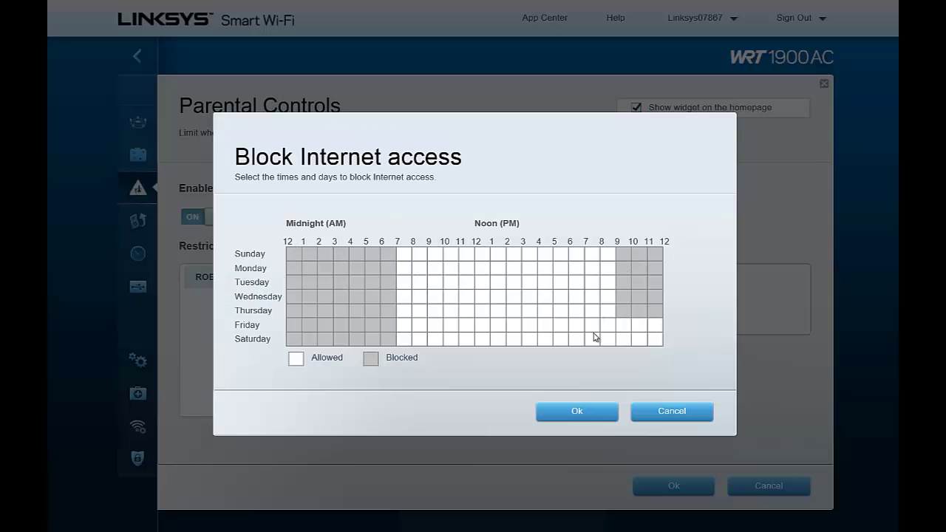
left_click(576, 411)
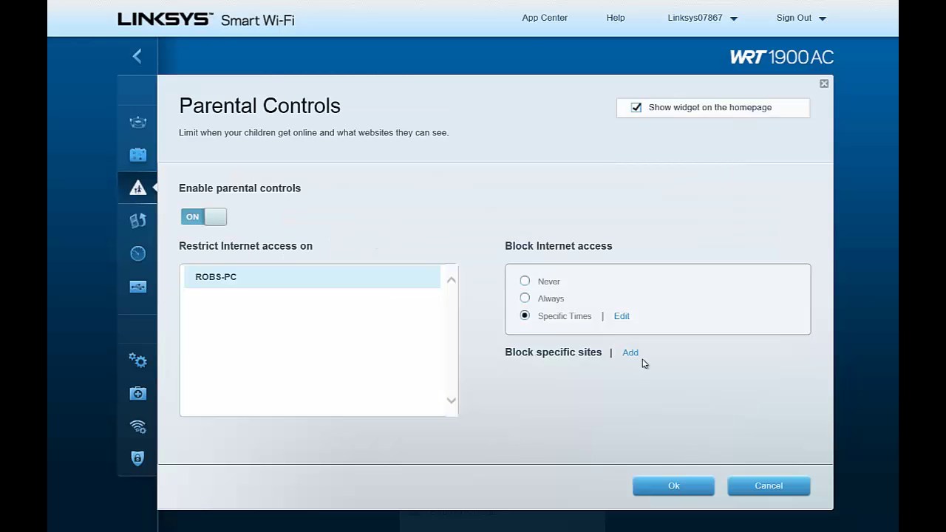
left_click(627, 353)
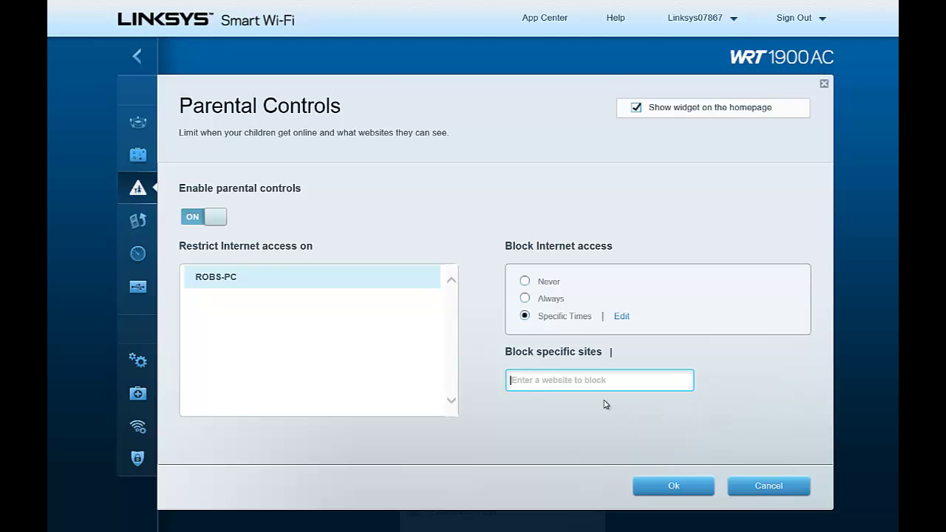
left_click(766, 488)
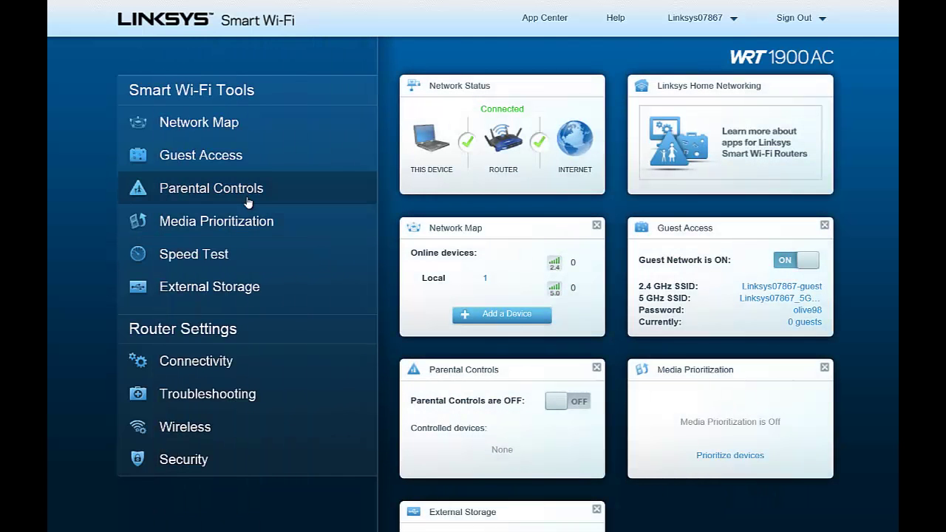
left_click(242, 224)
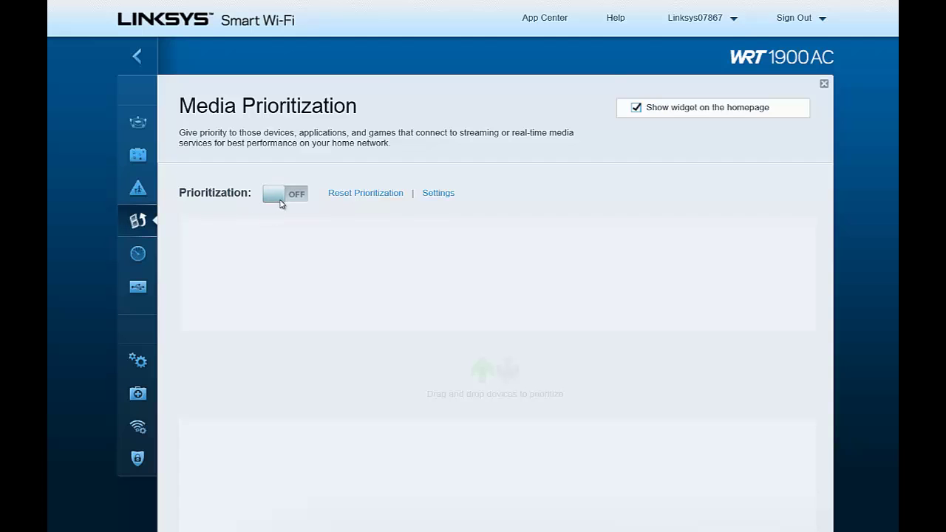
left_click(298, 195)
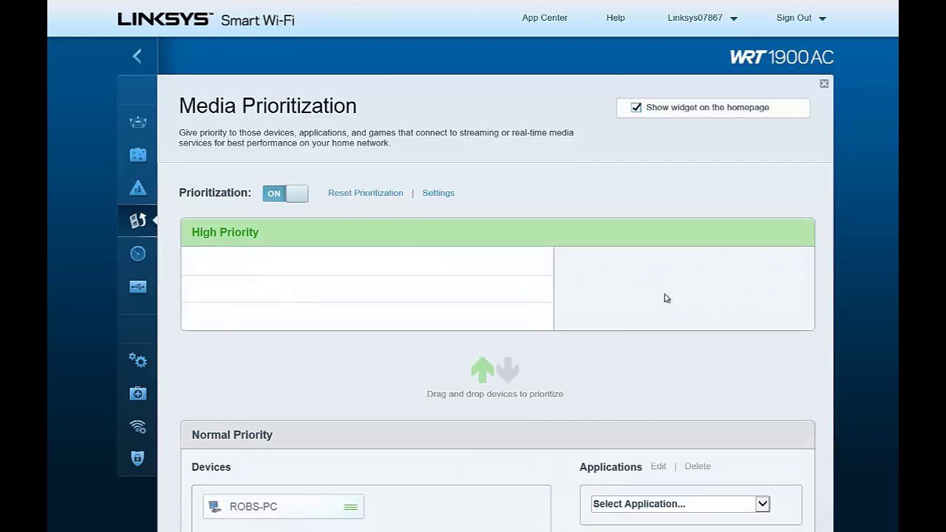
left_click(763, 506)
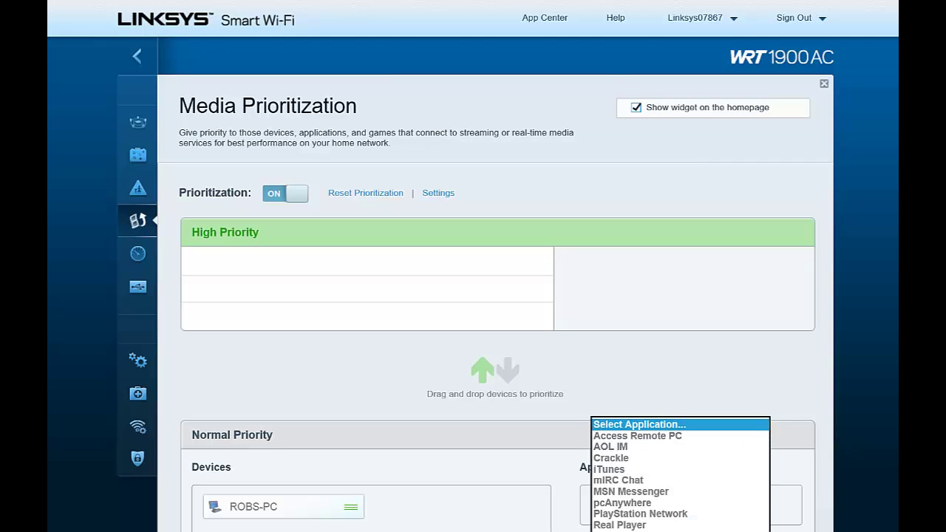
left_click(824, 84)
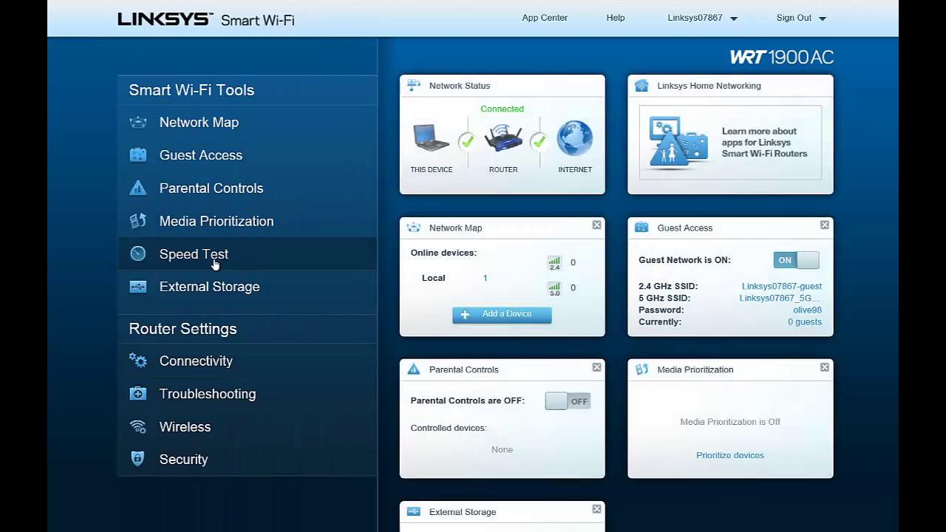
- Run the Speed Test (83.66 Mbps down, 35.48 Mbps up) and close the results
left_click(207, 256)
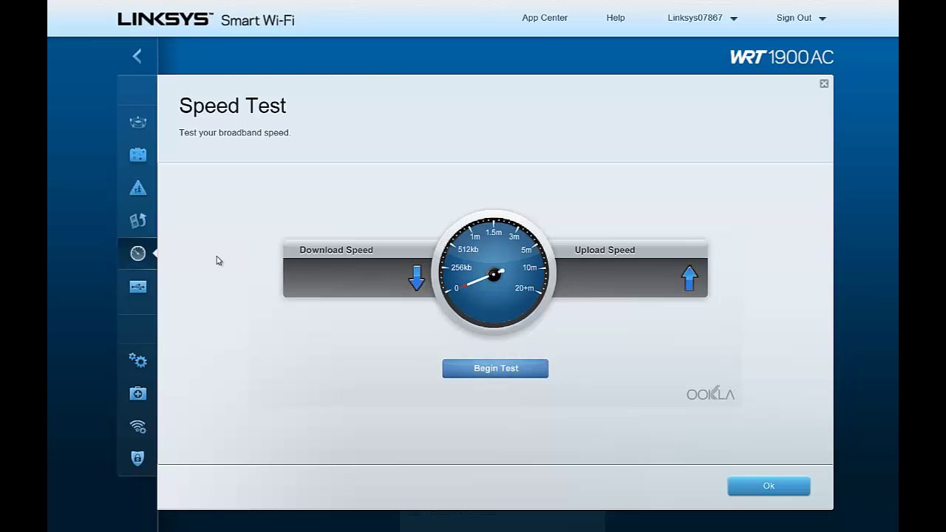
left_click(483, 375)
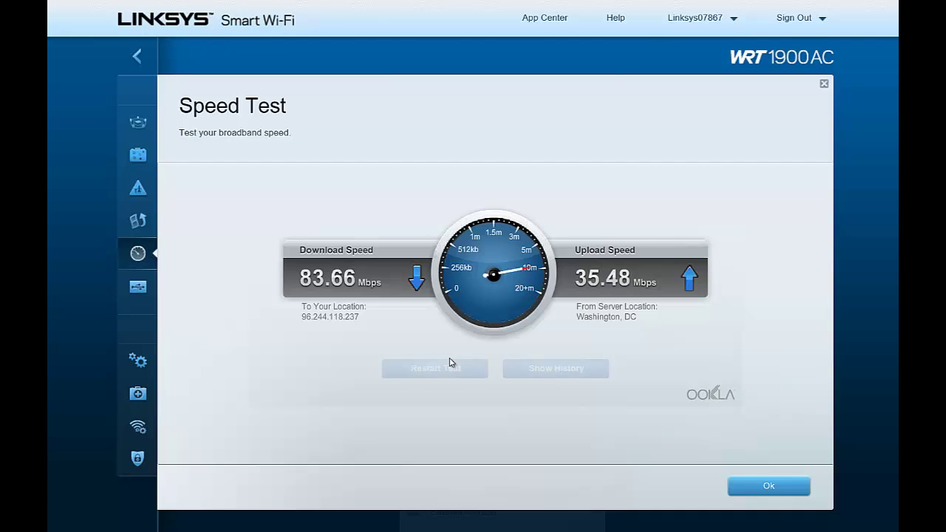
left_click(760, 486)
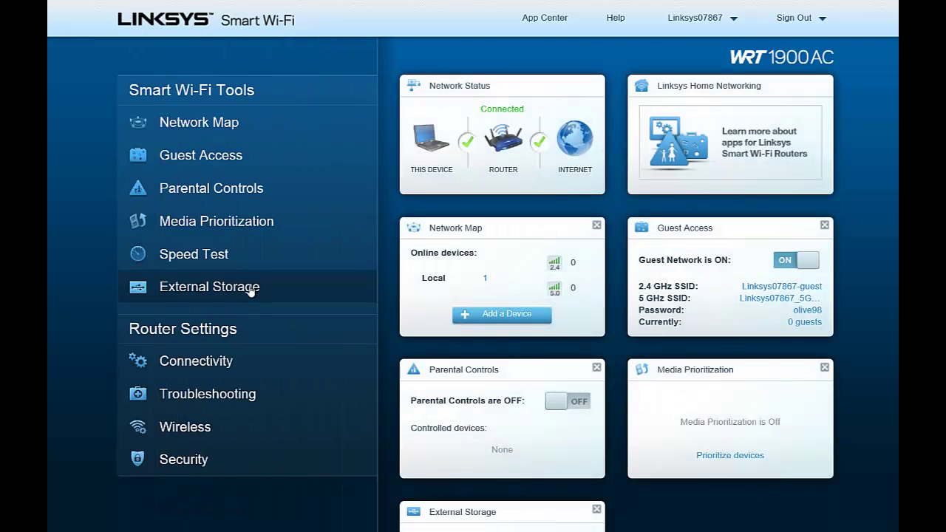
left_click(229, 286)
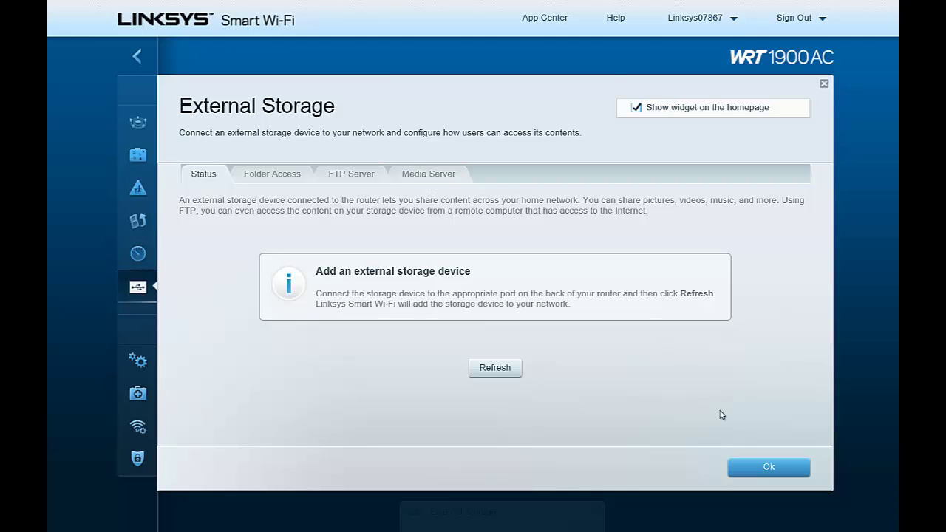
left_click(769, 468)
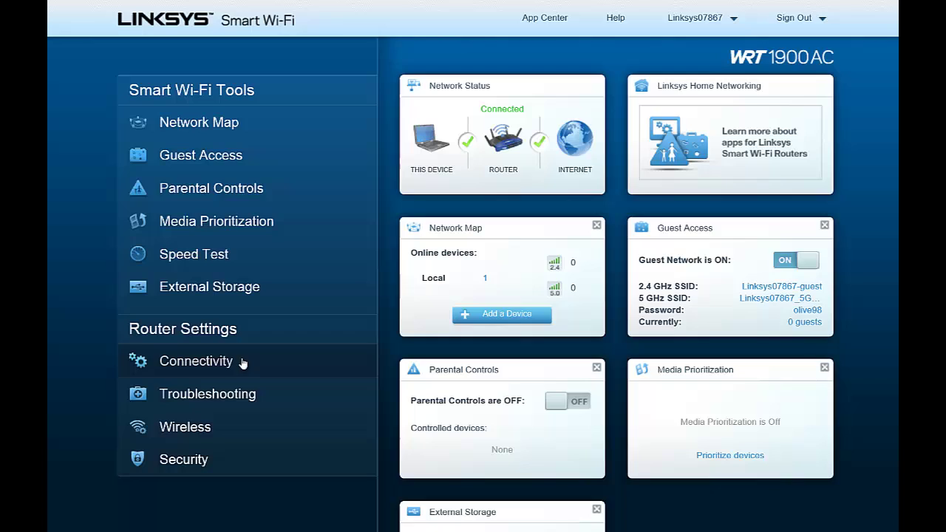
- In Connectivity, toggle Activity Lights off and on, then view Internet Settings and Local Network
left_click(207, 360)
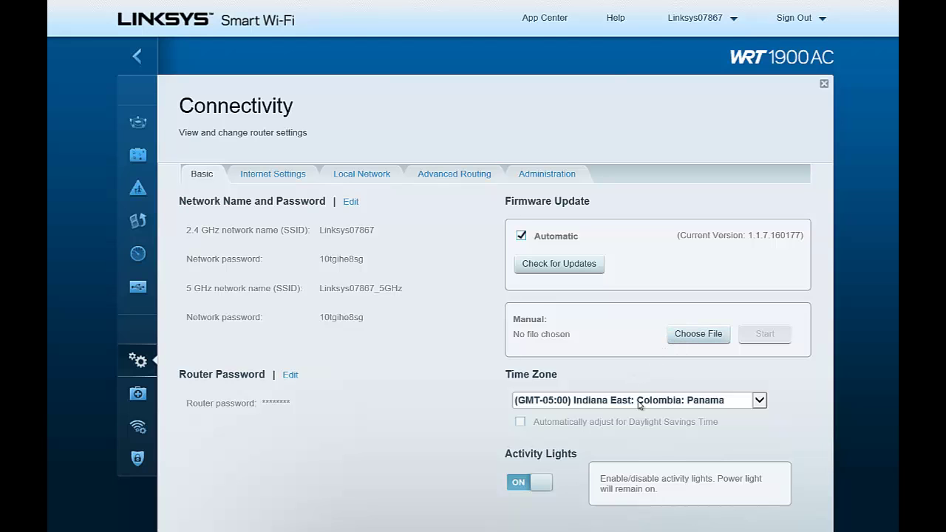
left_click(528, 485)
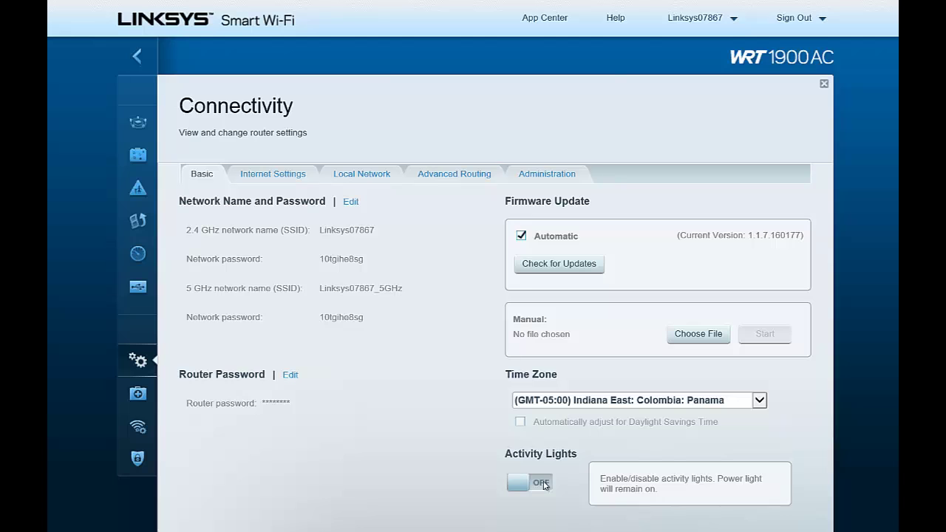
left_click(545, 485)
left_click(273, 174)
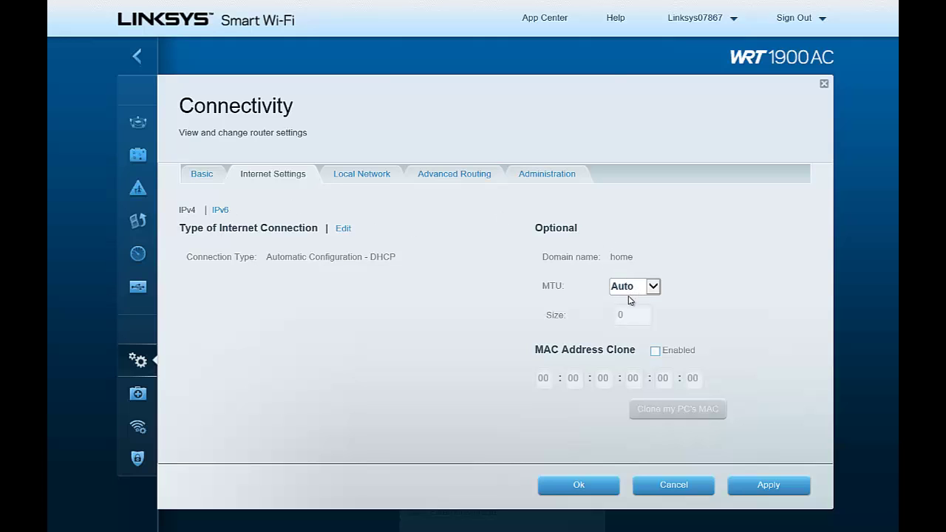
left_click(363, 176)
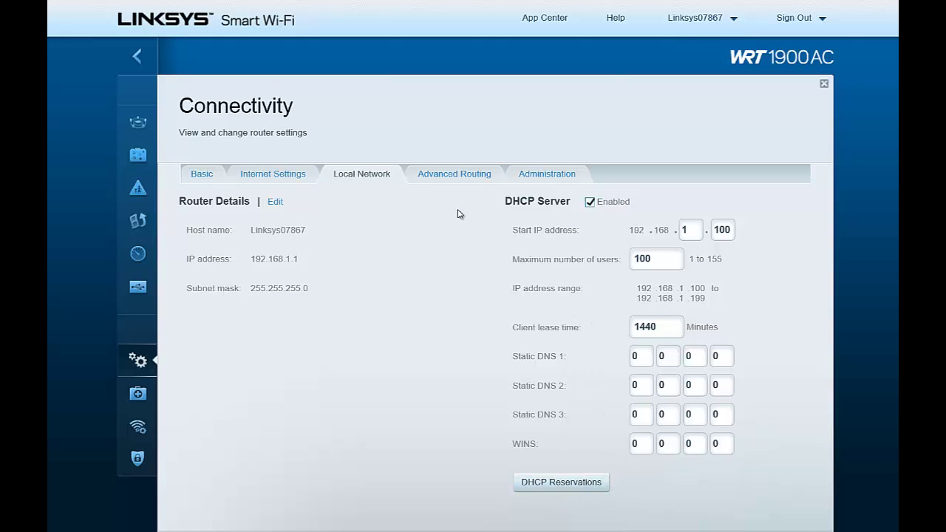
- View Advanced Routing, then under Administration enable HTTPS access, disable UPnP, and confirm
left_click(444, 180)
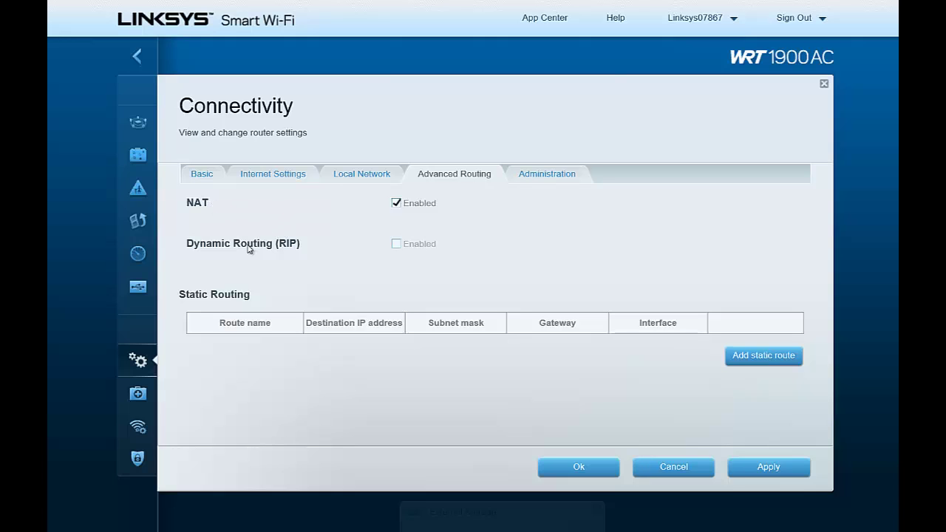
left_click(529, 181)
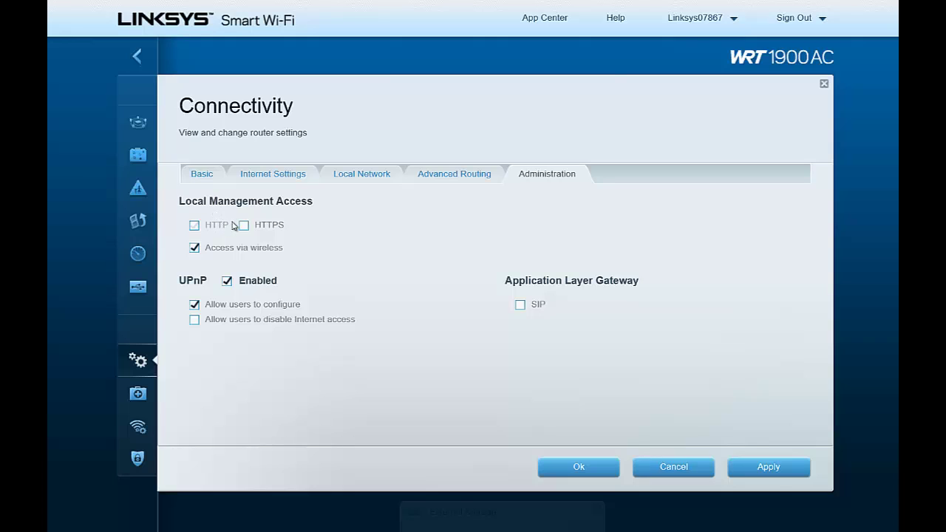
left_click(272, 228)
left_click(244, 226)
left_click(227, 281)
left_click(585, 477)
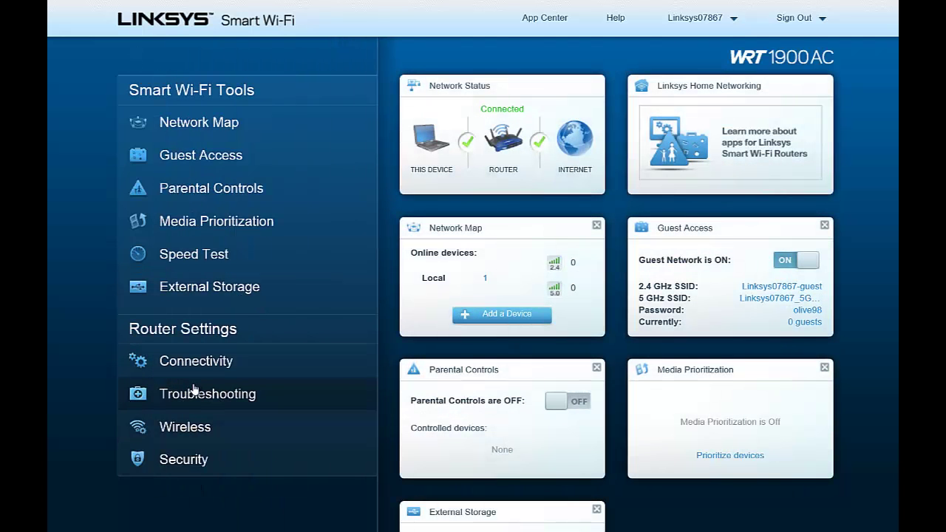
left_click(194, 394)
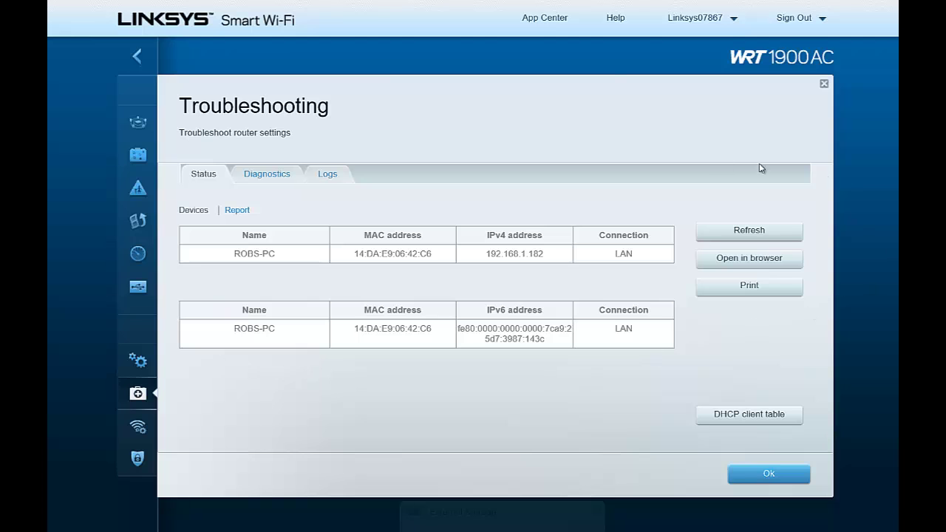
left_click(238, 210)
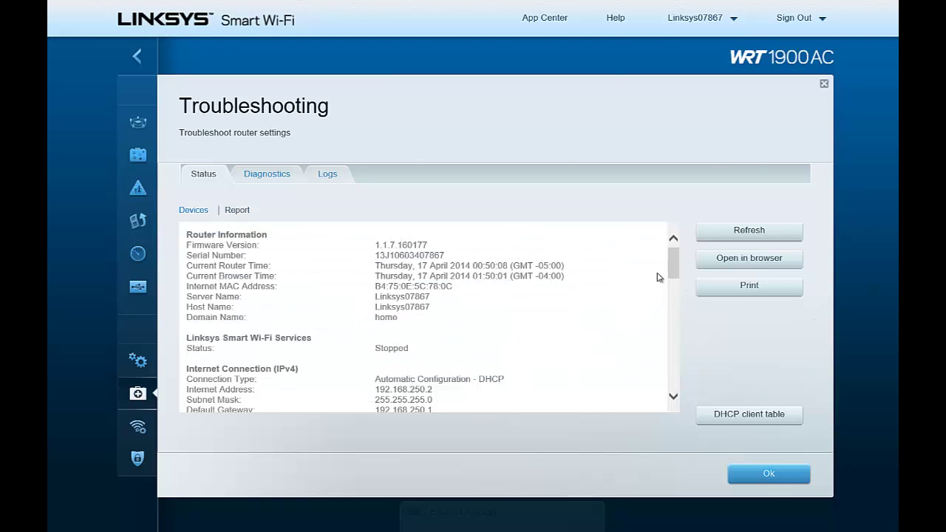
scroll(565, 323, "down", 3)
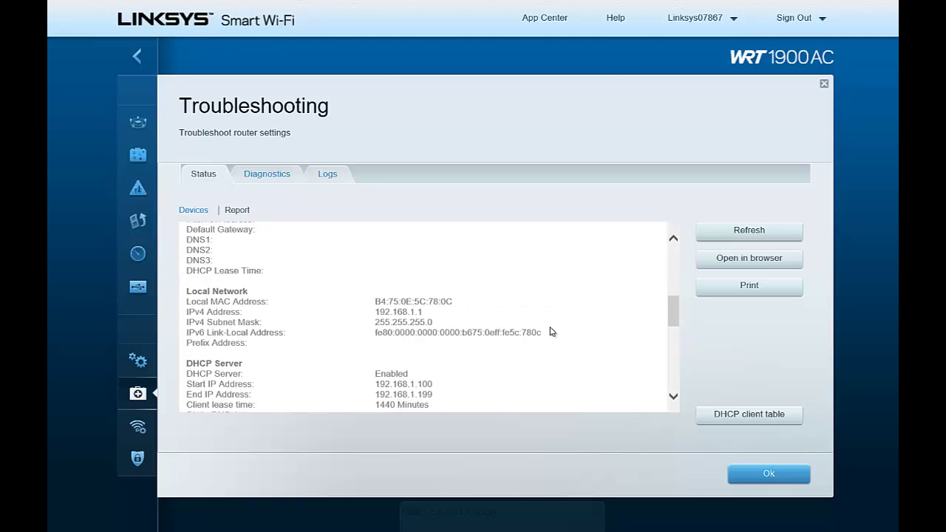
scroll(553, 331, "down", 1)
scroll(543, 331, "down", 2)
scroll(539, 325, "down", 3)
scroll(539, 324, "up", 1)
scroll(517, 322, "up", 3)
scroll(512, 325, "up", 1)
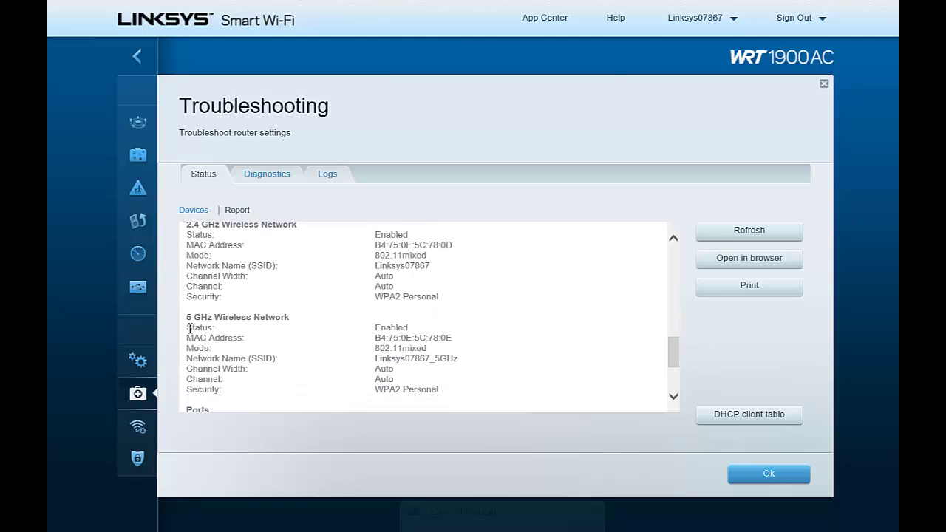
left_click(767, 474)
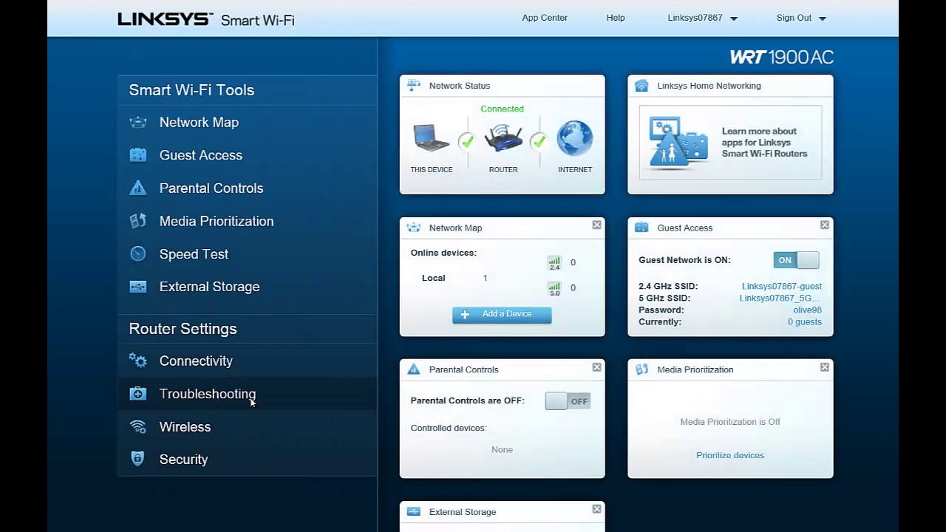
left_click(249, 394)
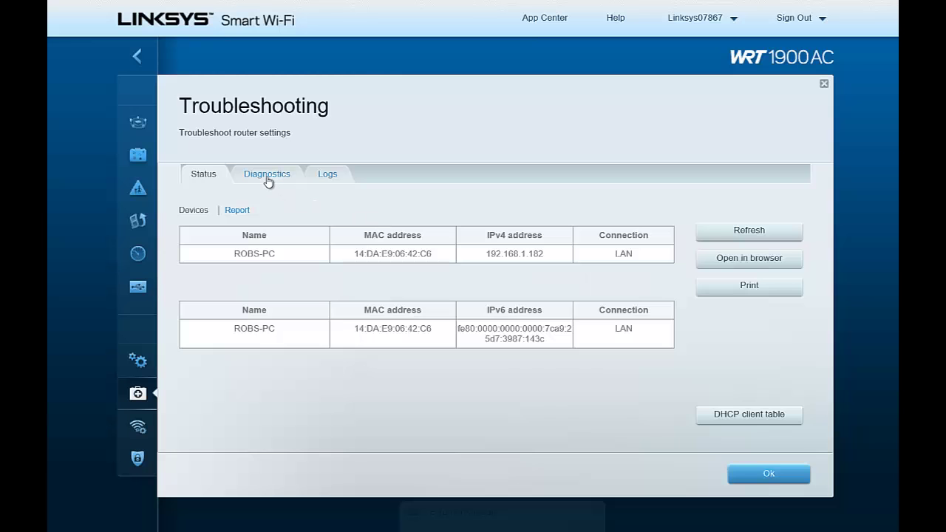
left_click(268, 177)
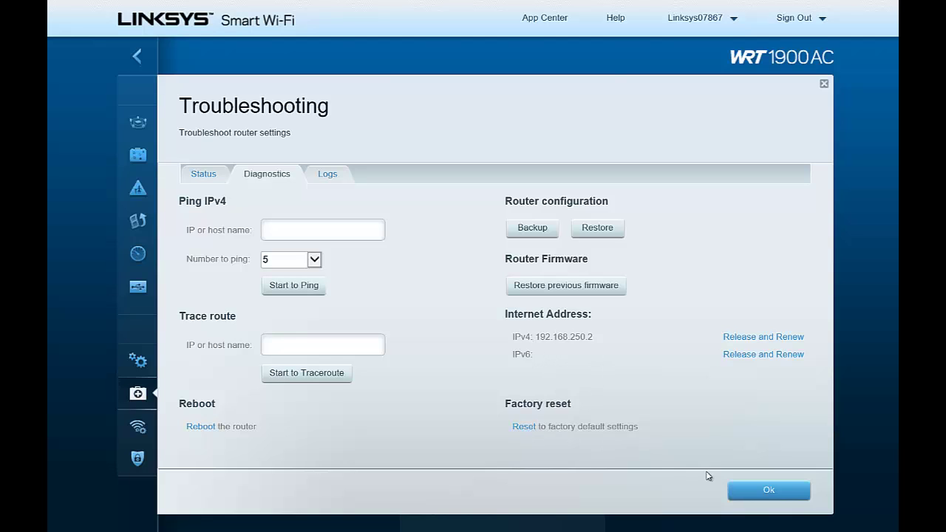
left_click(770, 491)
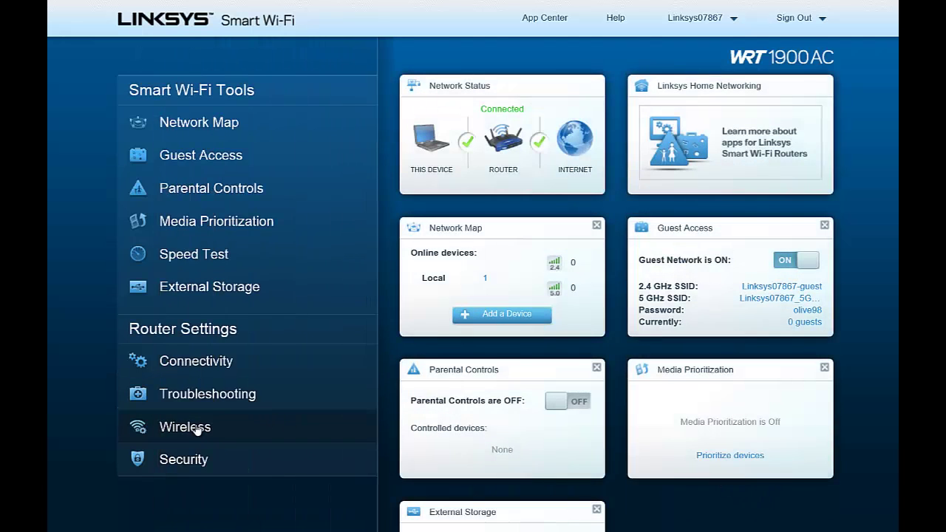
left_click(193, 426)
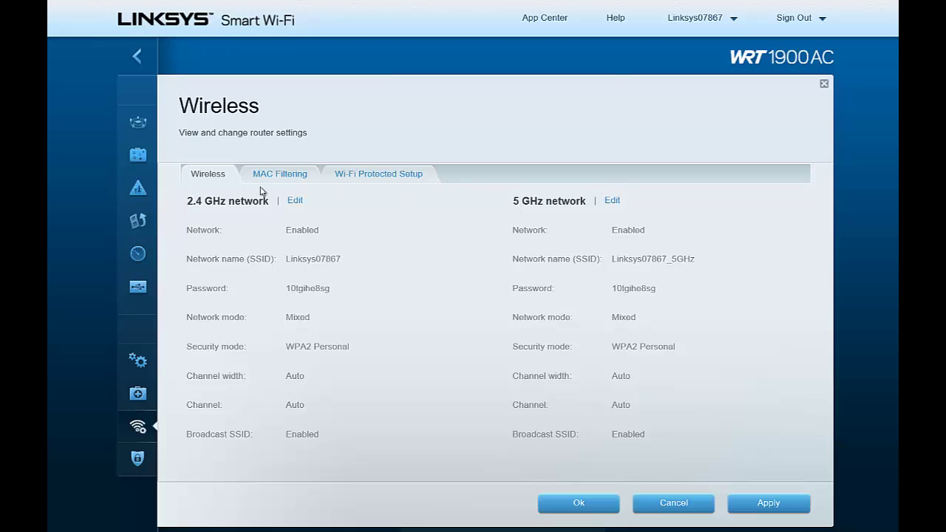
left_click(288, 182)
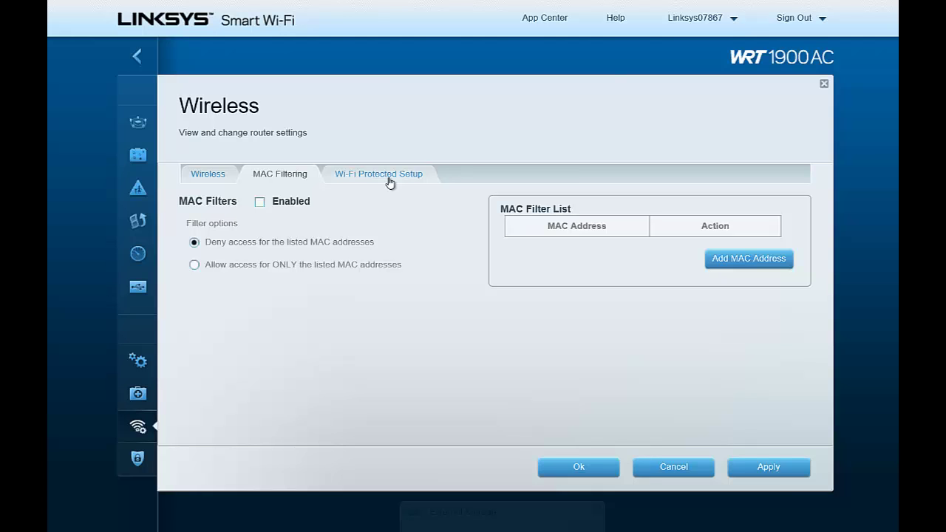
left_click(660, 473)
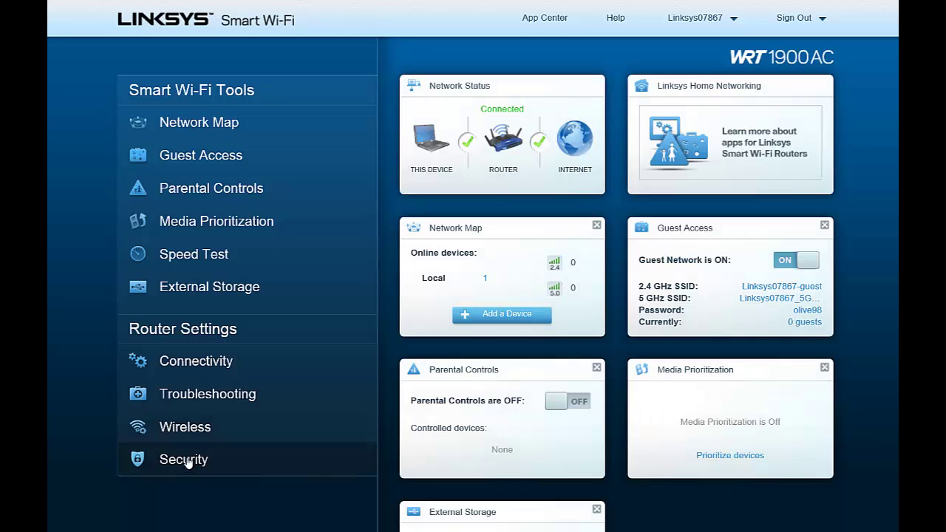
left_click(188, 461)
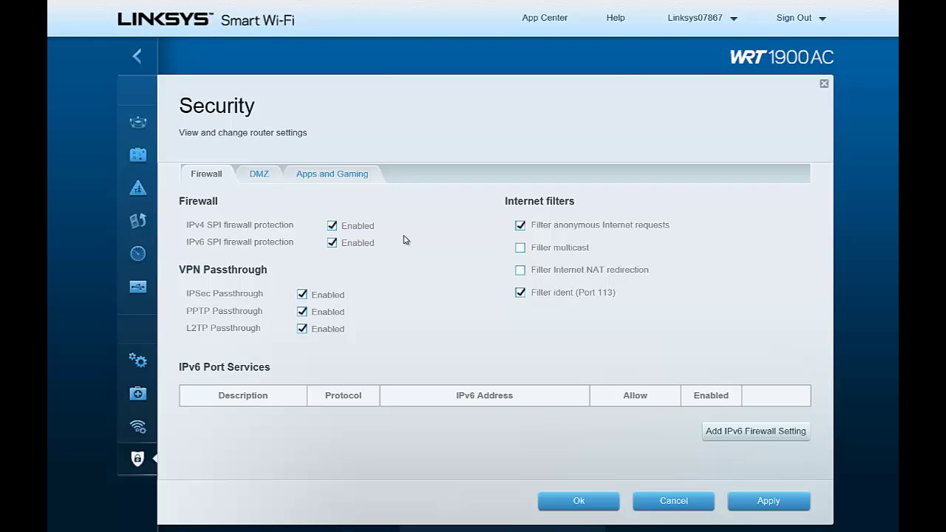
left_click(259, 176)
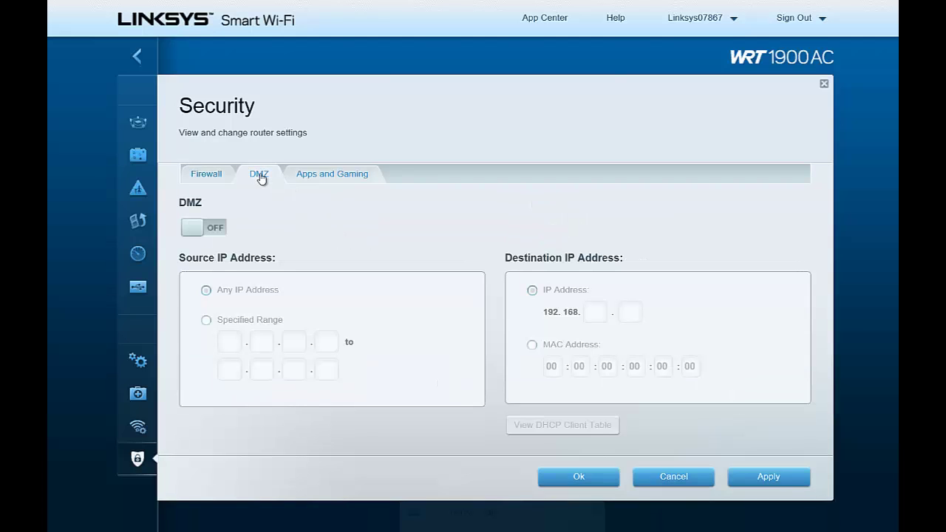
left_click(344, 176)
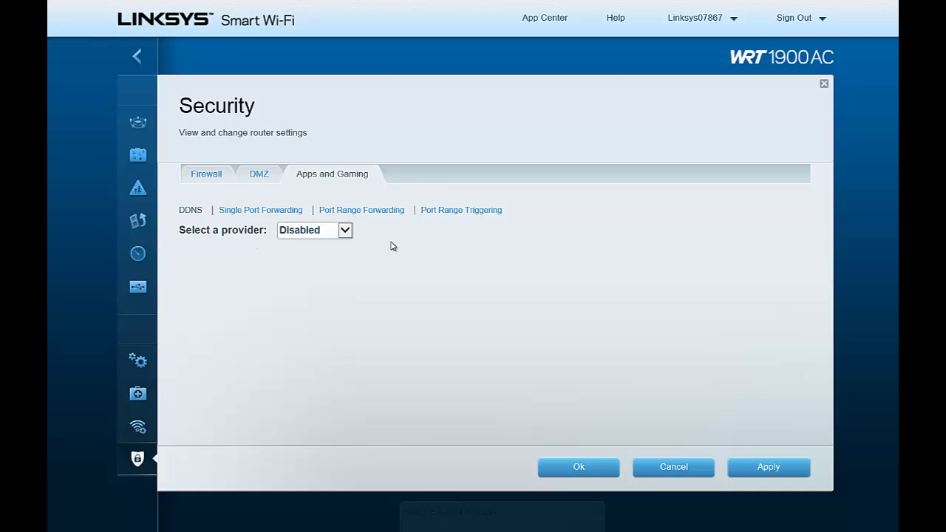
left_click(352, 235)
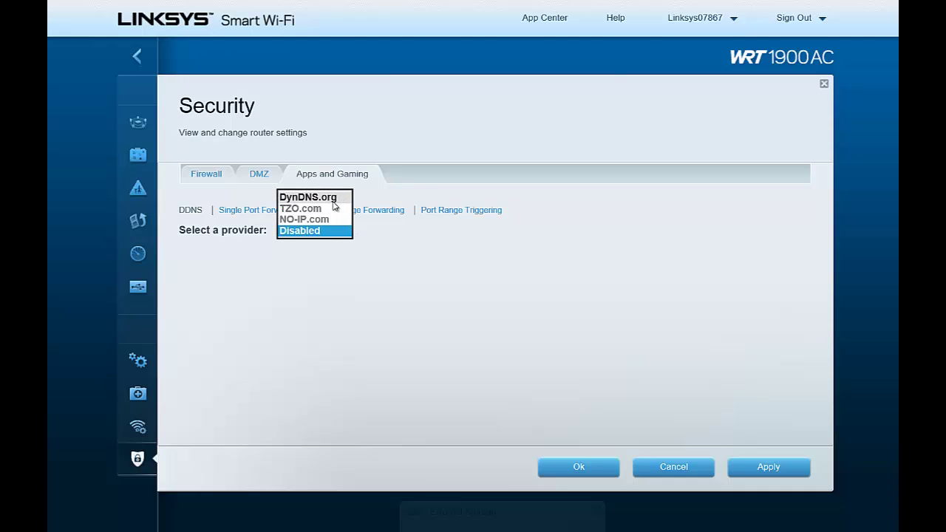
left_click(388, 278)
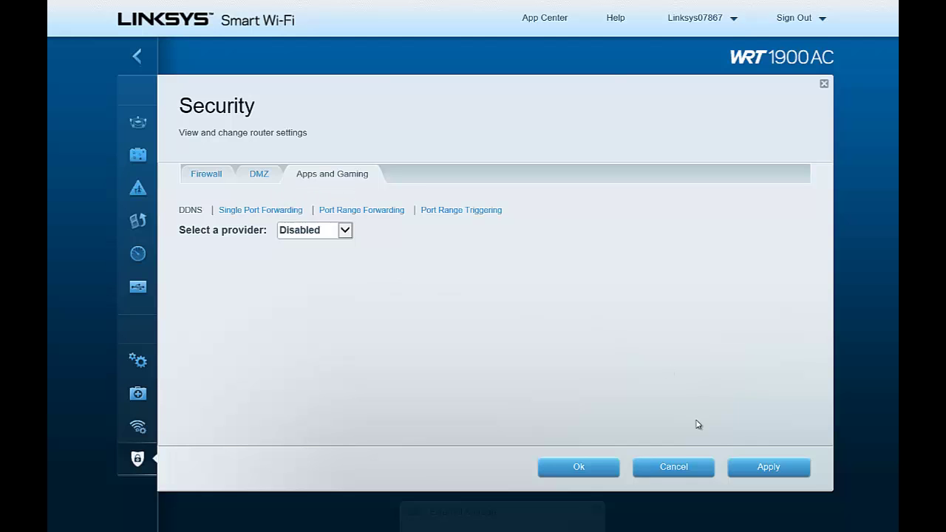
left_click(675, 467)
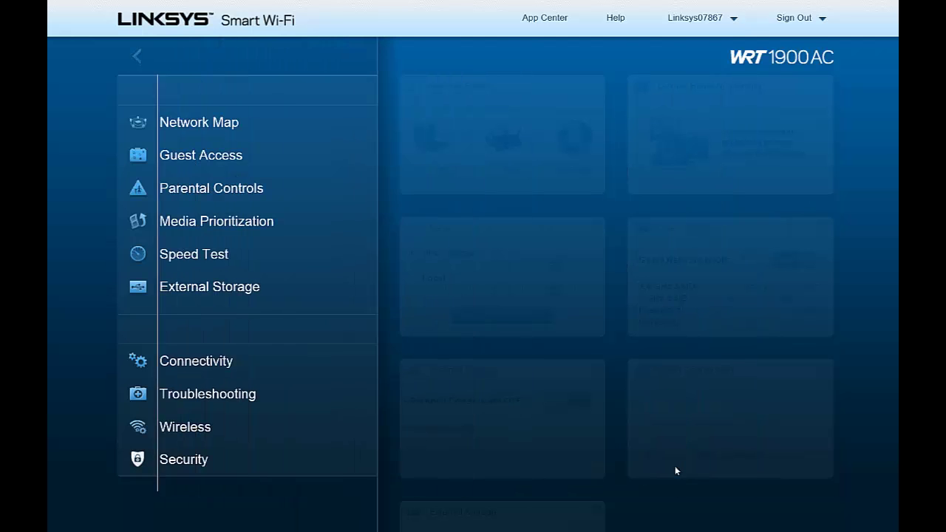